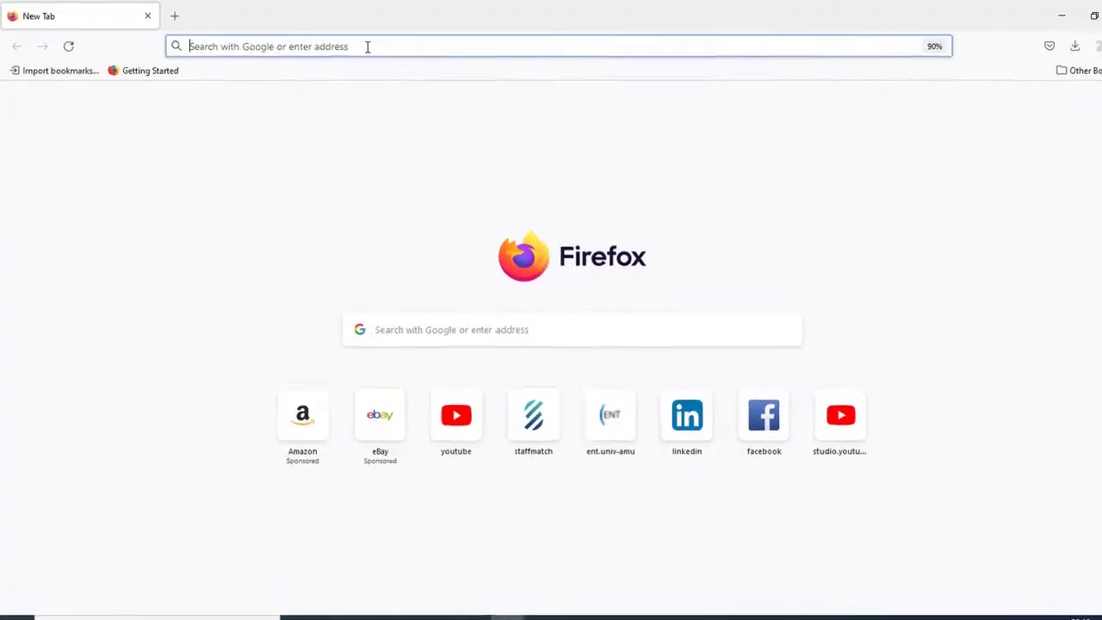
- Load google.com from the address bar and go to its Sign in page
type("g")
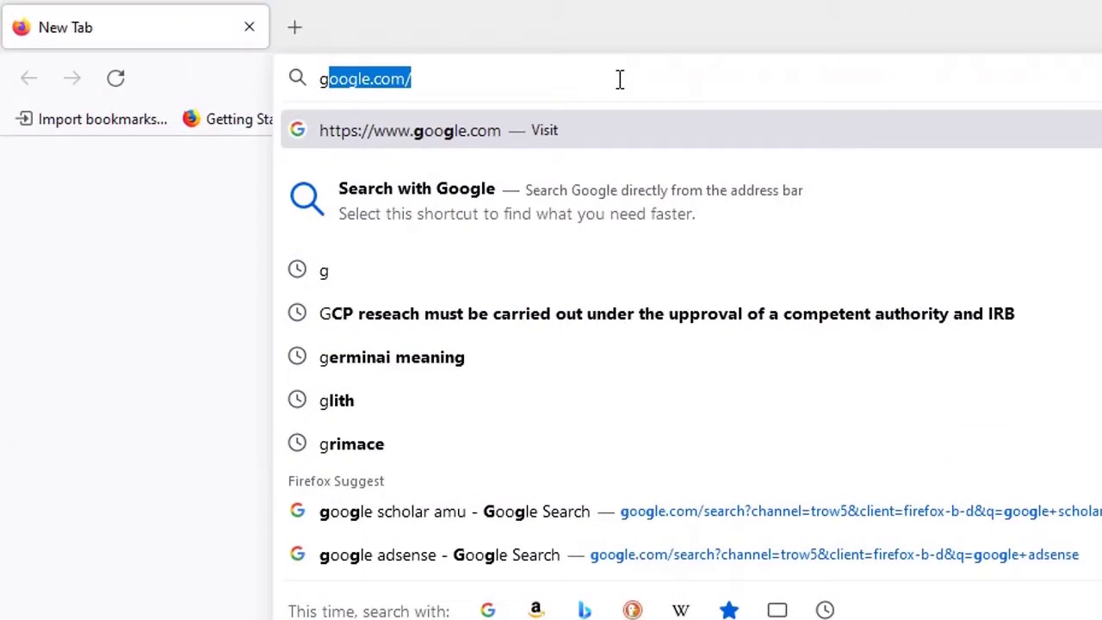
key("Return")
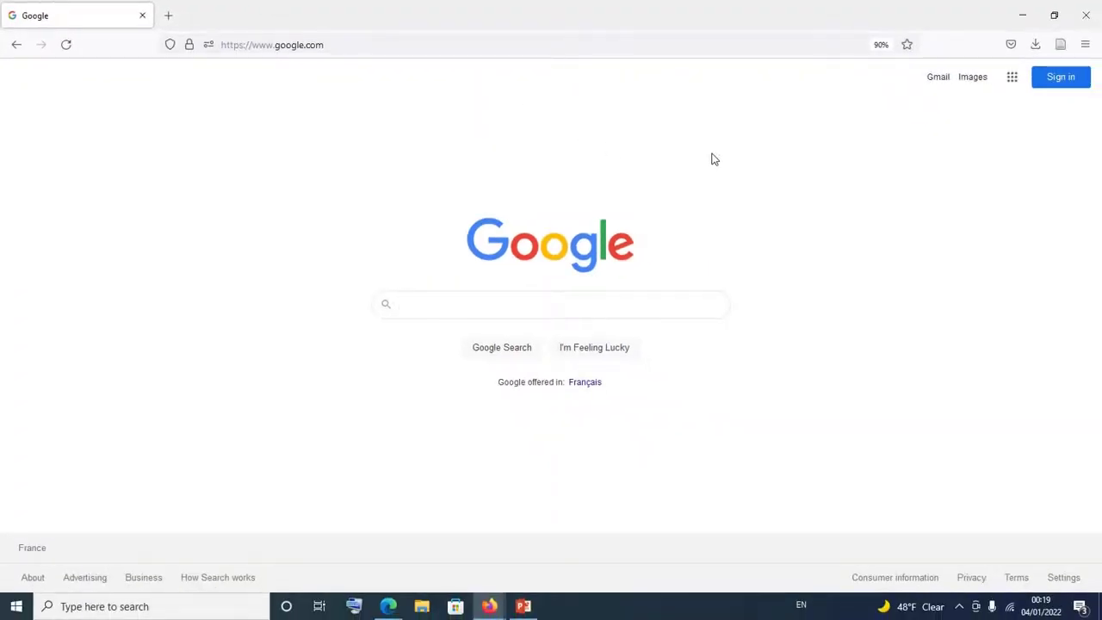
left_click(1072, 80)
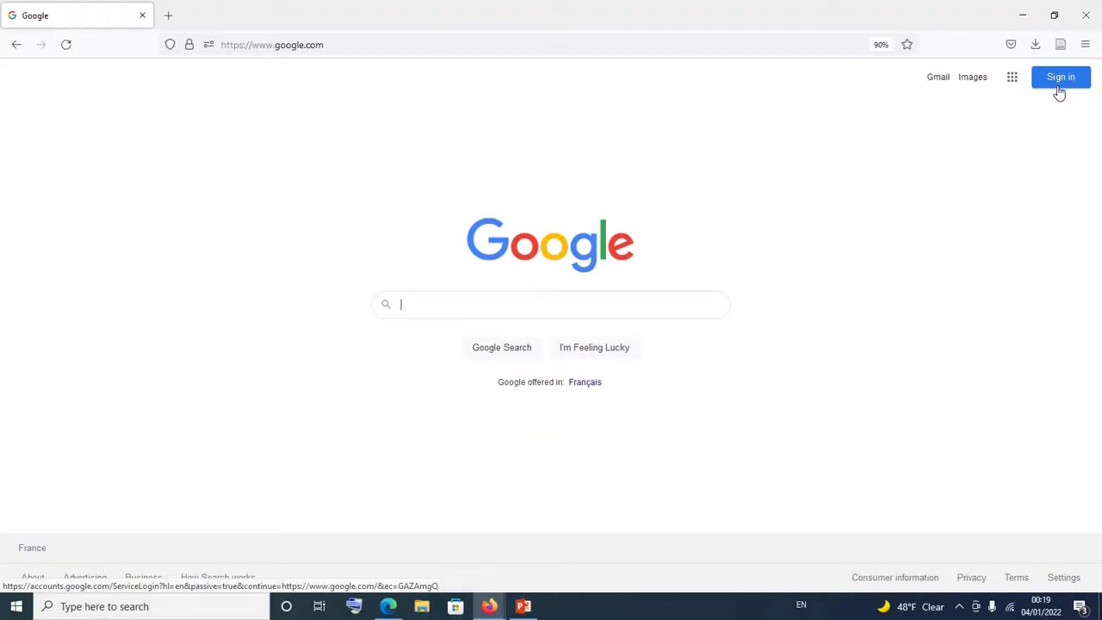
left_click(1025, 148)
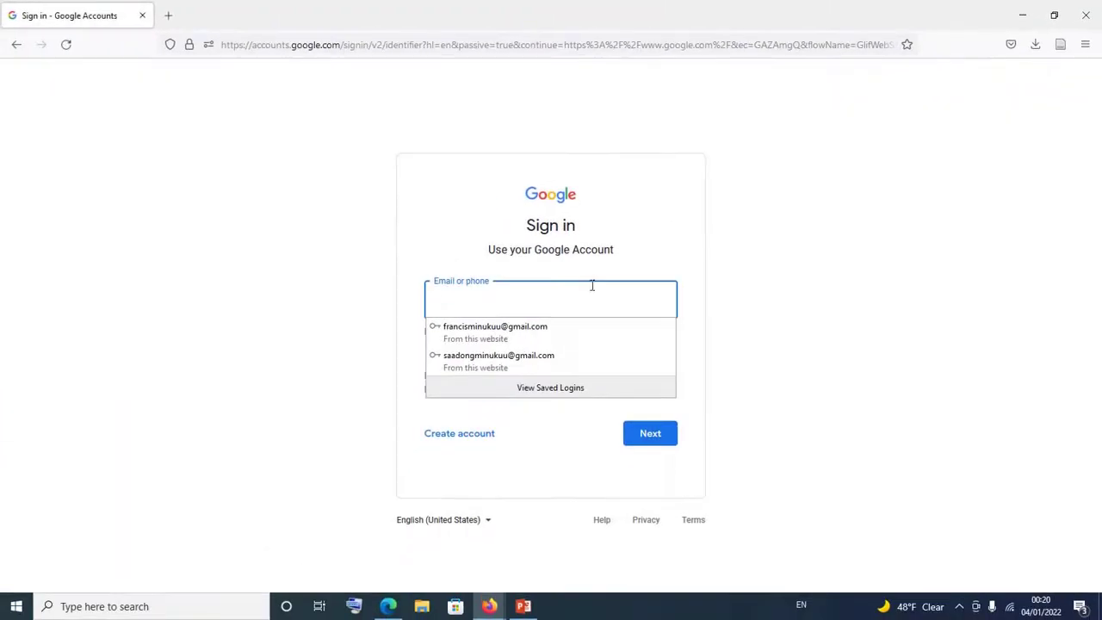
- Enter the account's full Gmail address in the Email or phone field and submit it
left_click(585, 287)
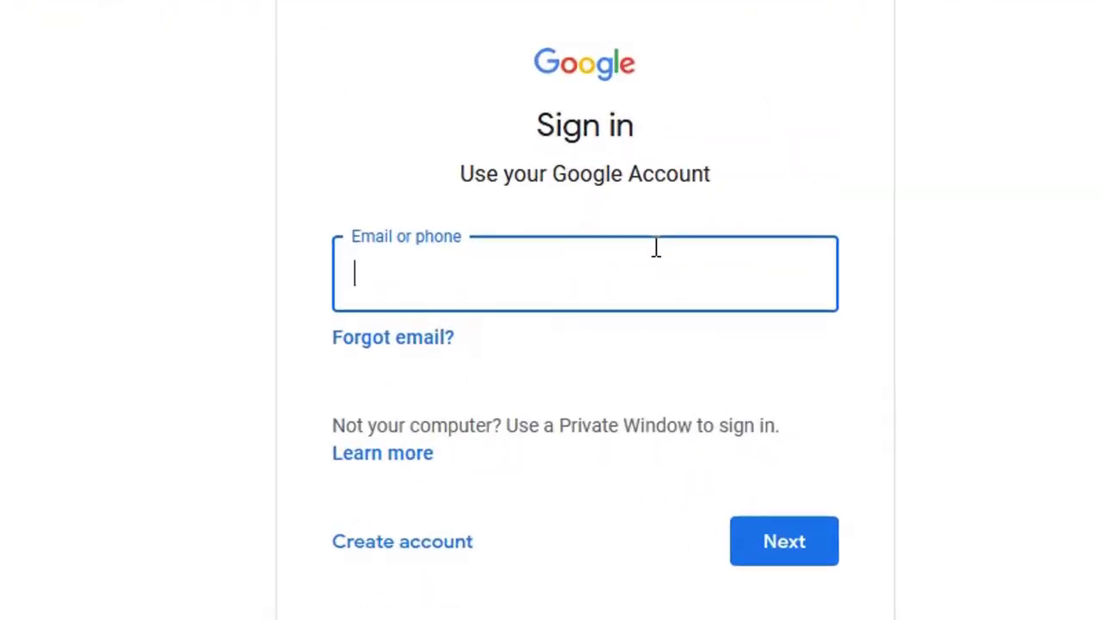
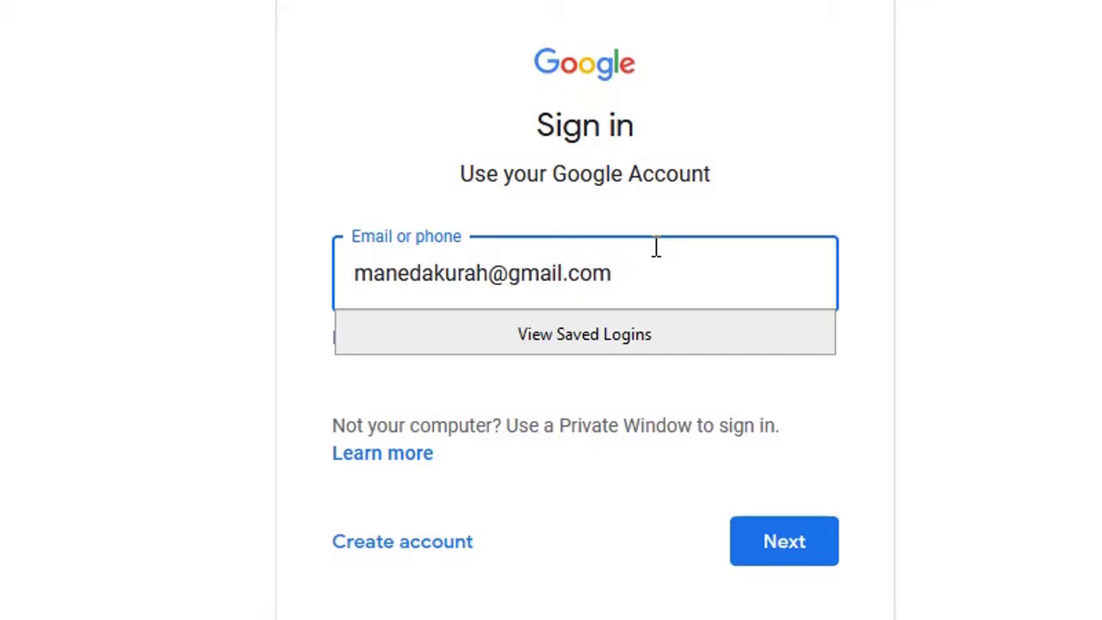
key("Return")
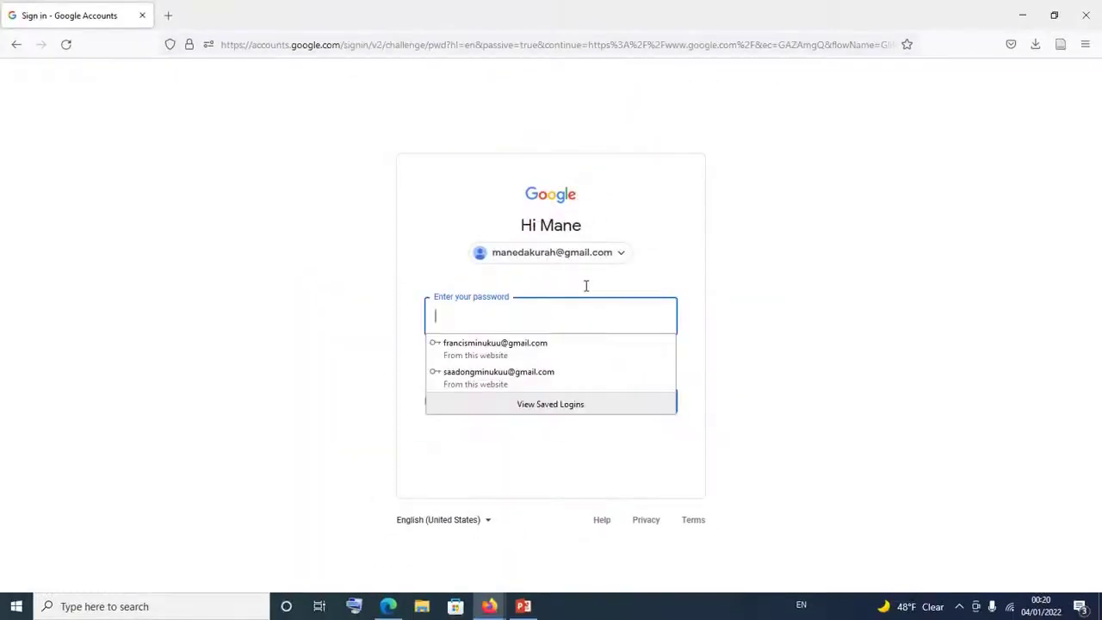
- Enter the account password in the password field and submit it with Next
left_click(577, 306)
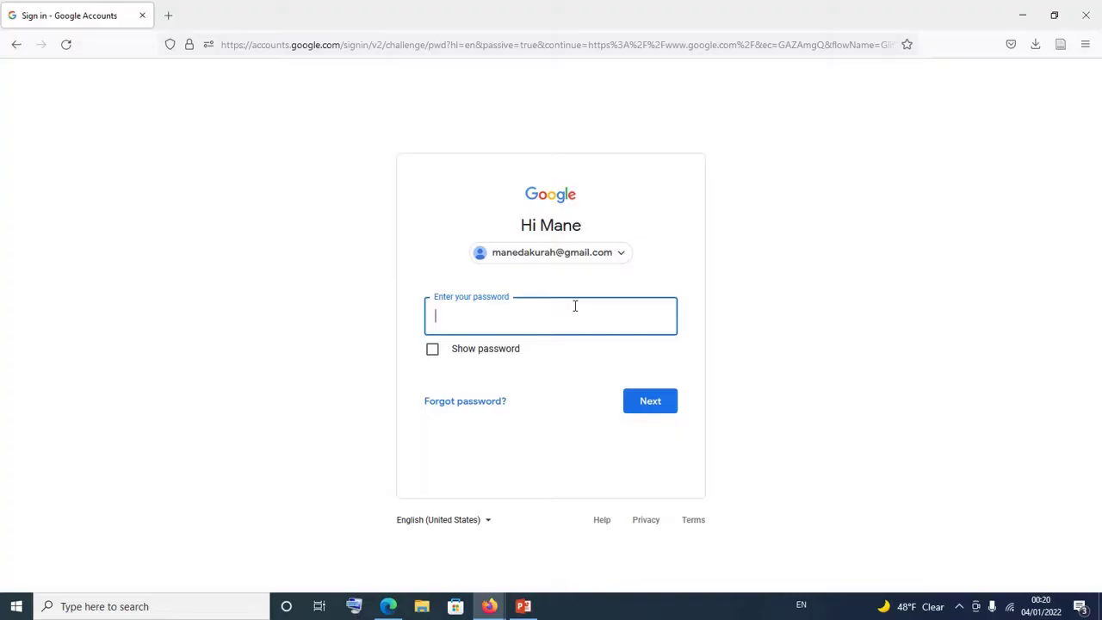
type("aaa")
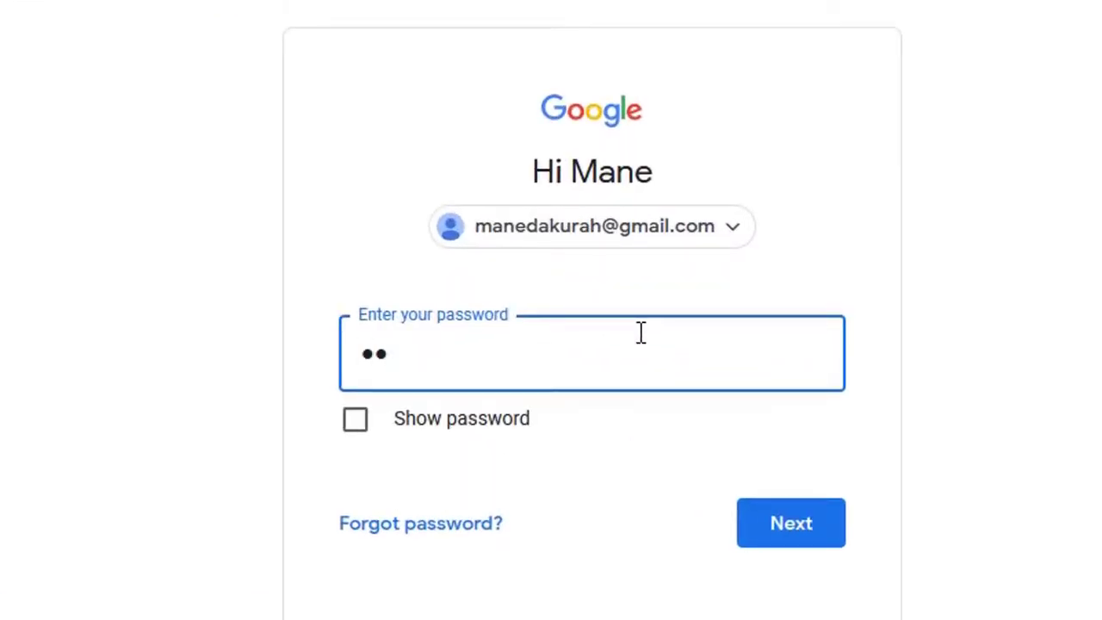
type("aaaaaa")
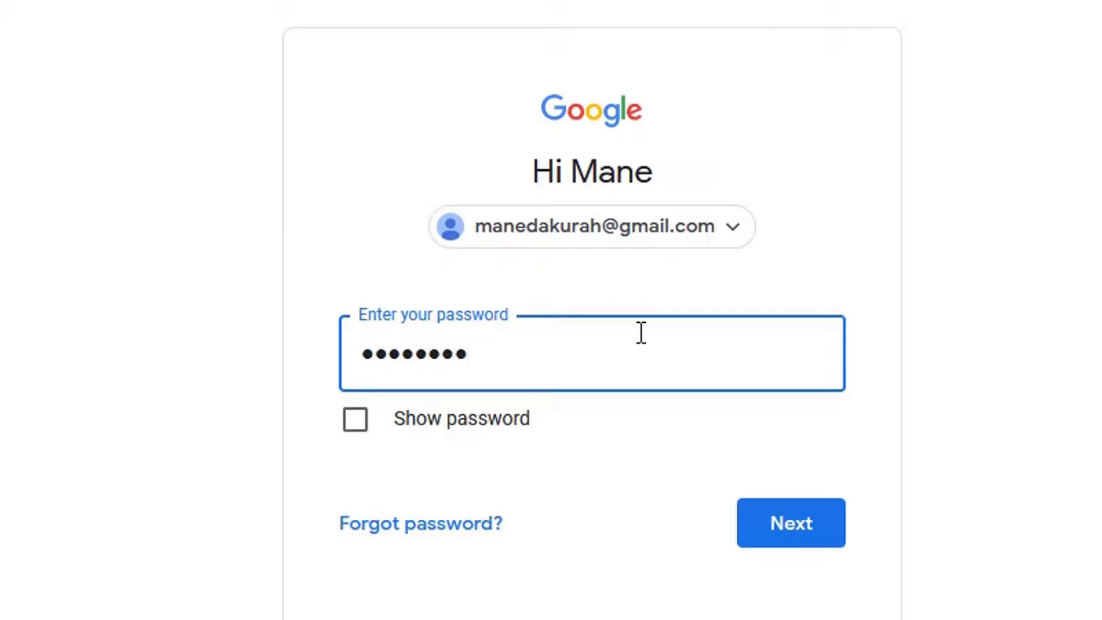
type("aaaaaaa")
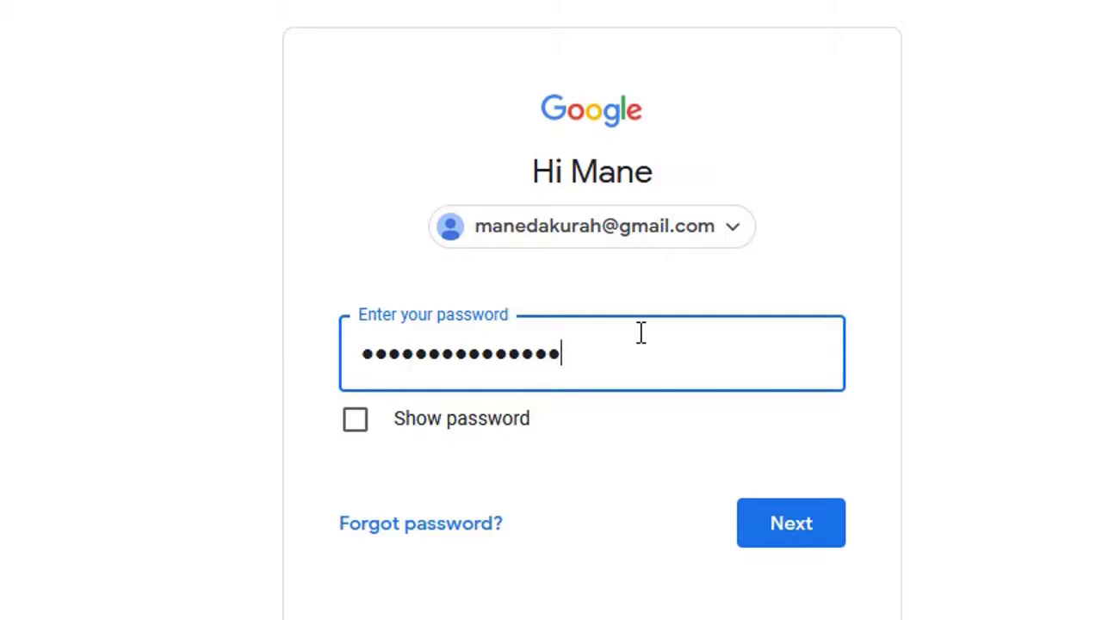
left_click(779, 522)
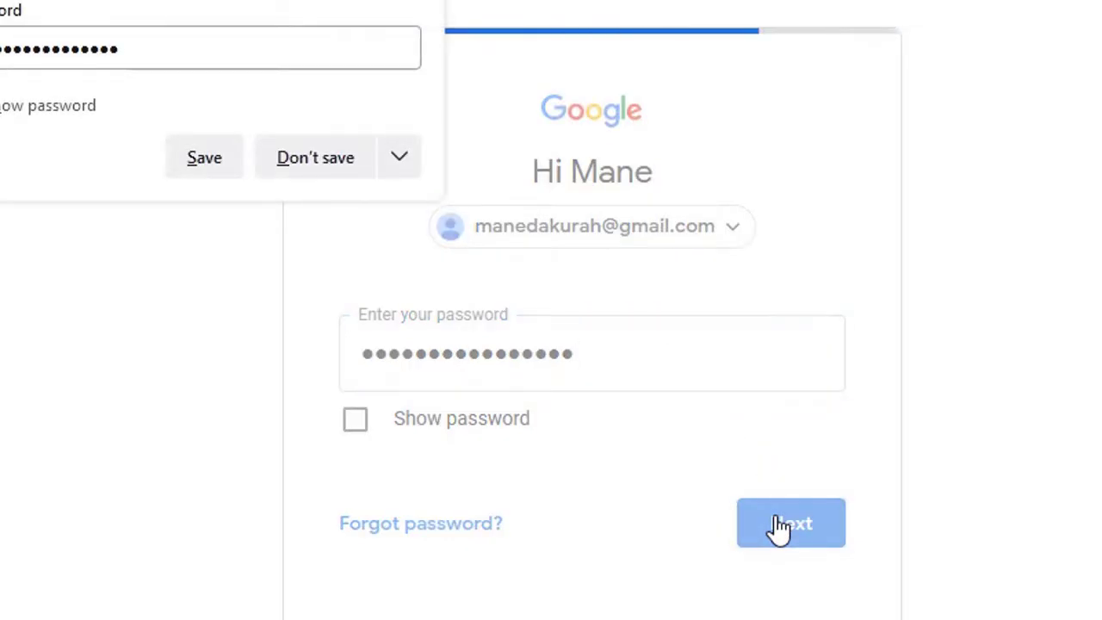
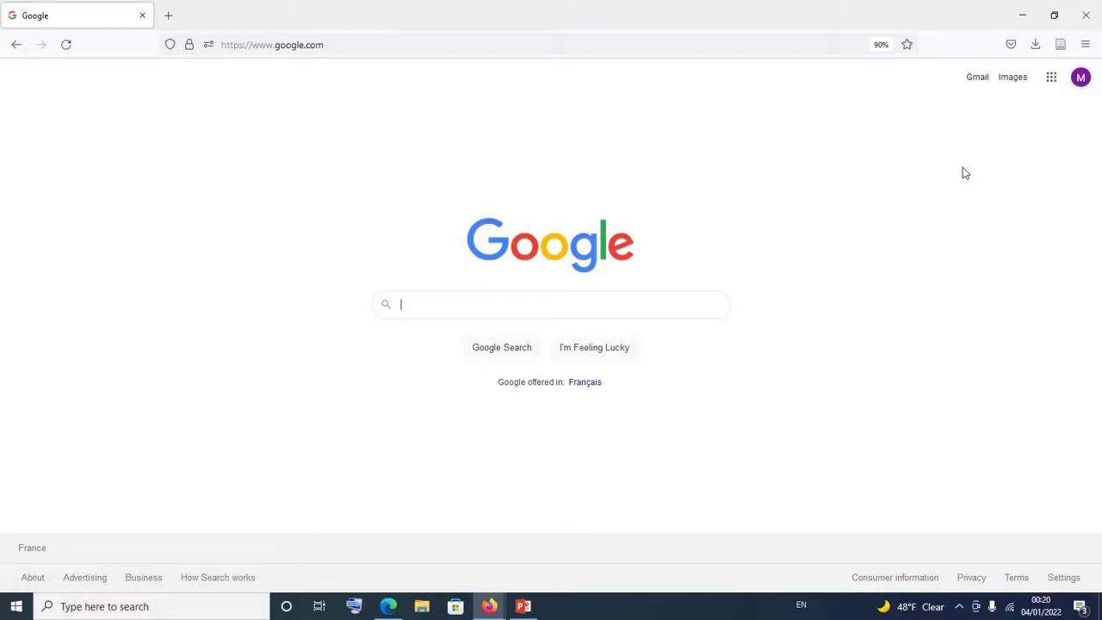
- Launch Gmail from the Google apps grid on the Google Search homepage
left_click(1051, 79)
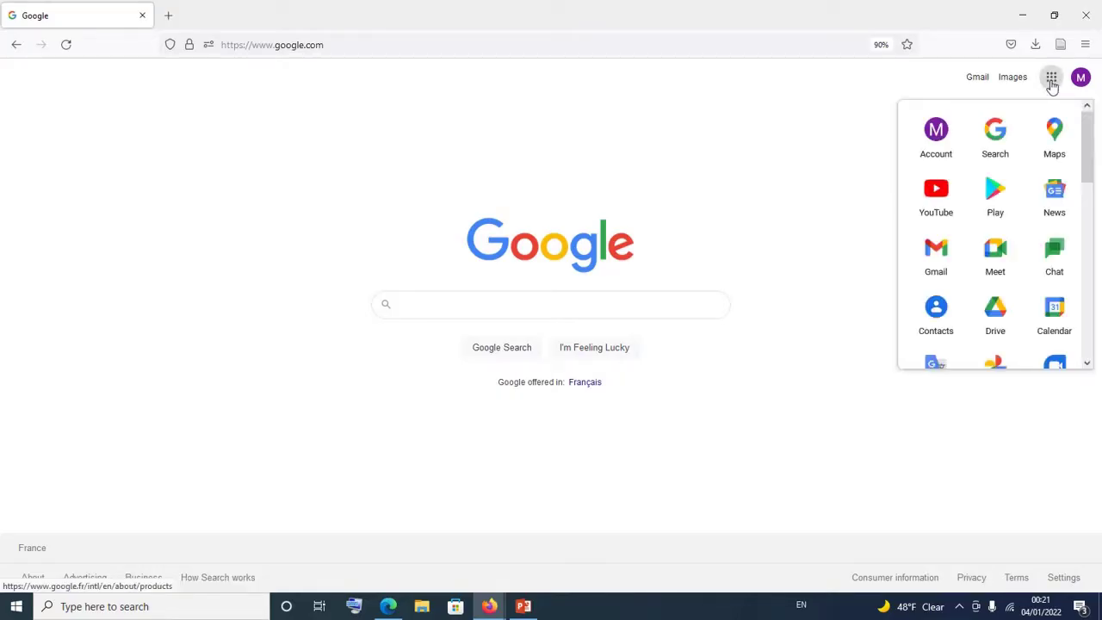
left_click(1051, 80)
left_click(1052, 79)
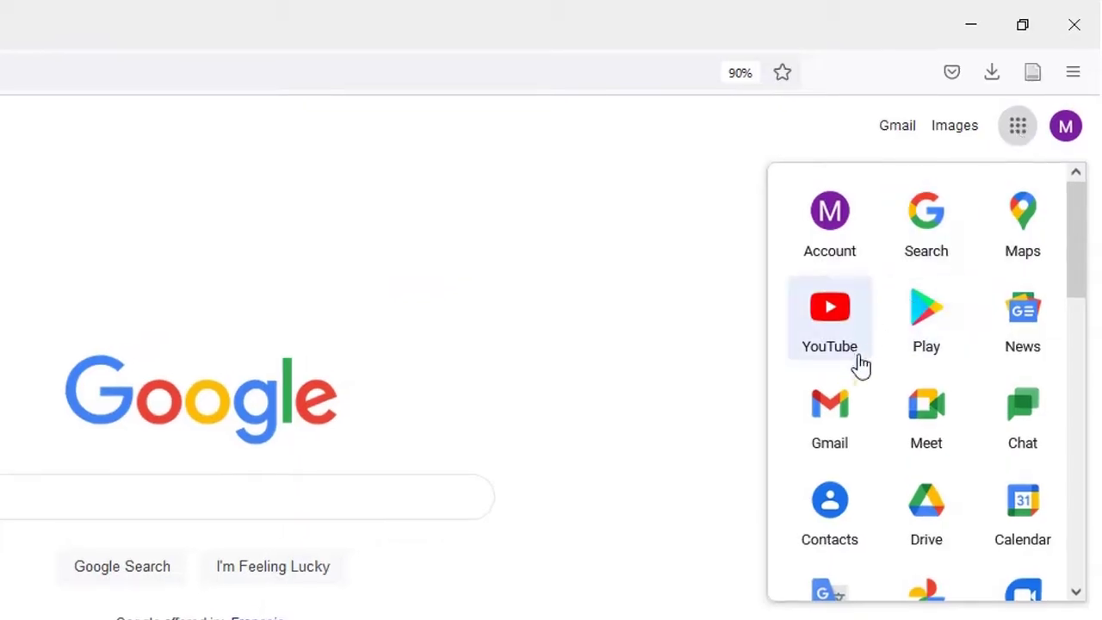
left_click(828, 438)
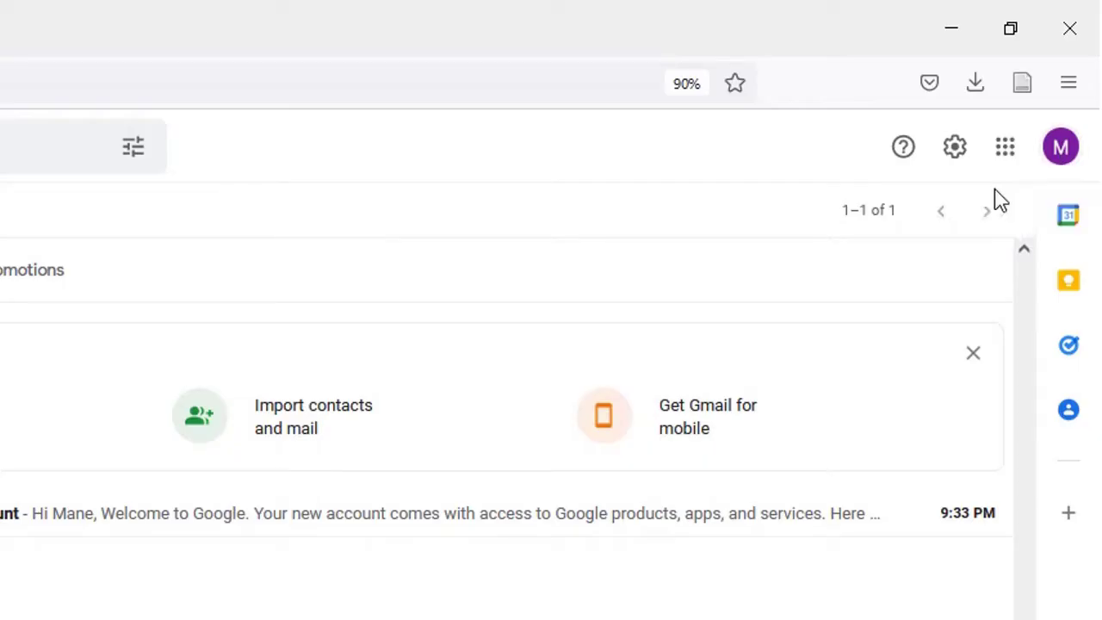
- Open Manage your Google Account from the Gmail profile avatar
left_click(1061, 149)
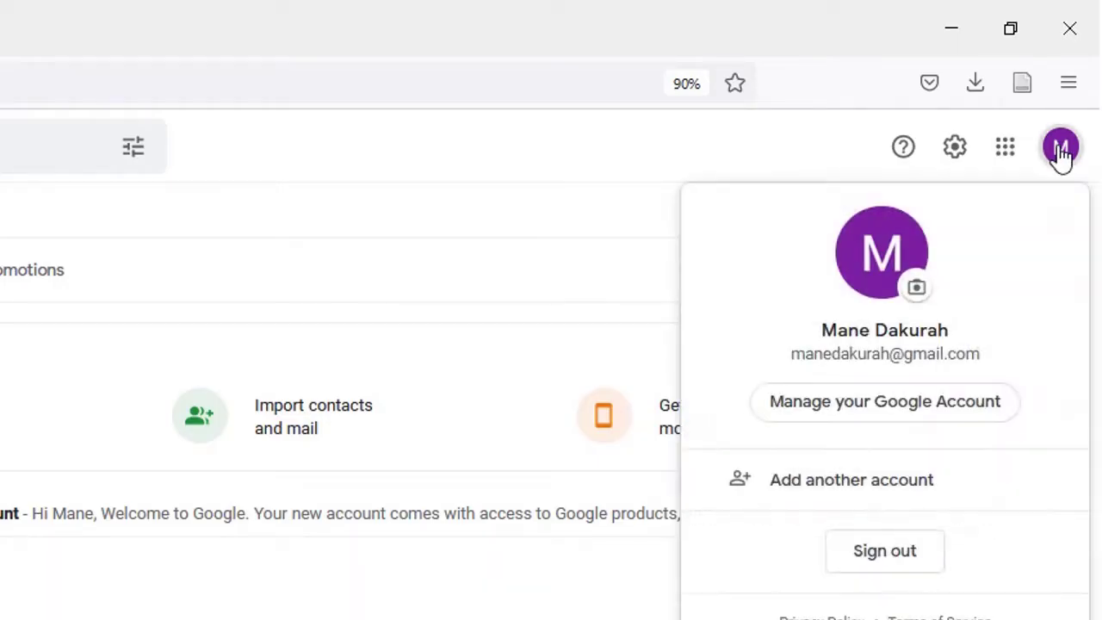
left_click(894, 411)
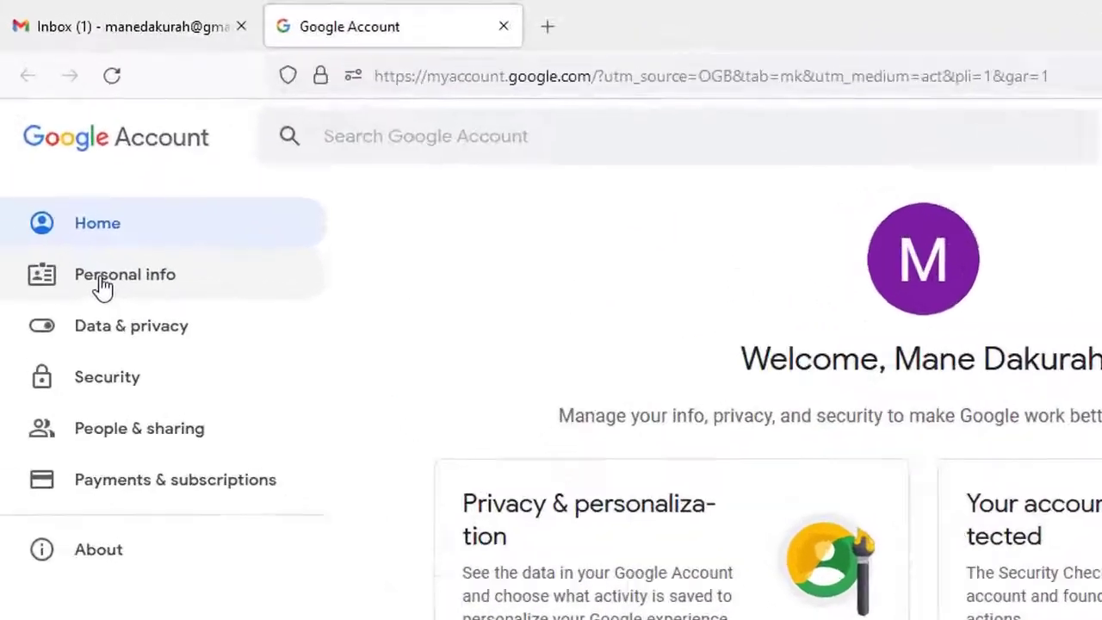
- Go to Personal info and open the Name row under Basic info
left_click(103, 284)
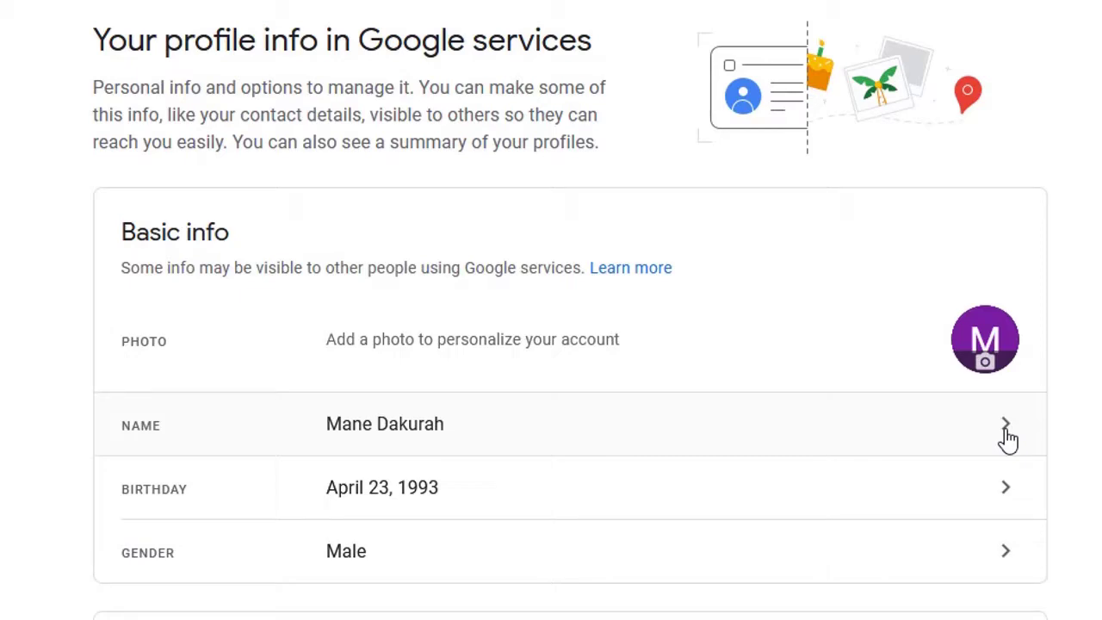
left_click(1008, 431)
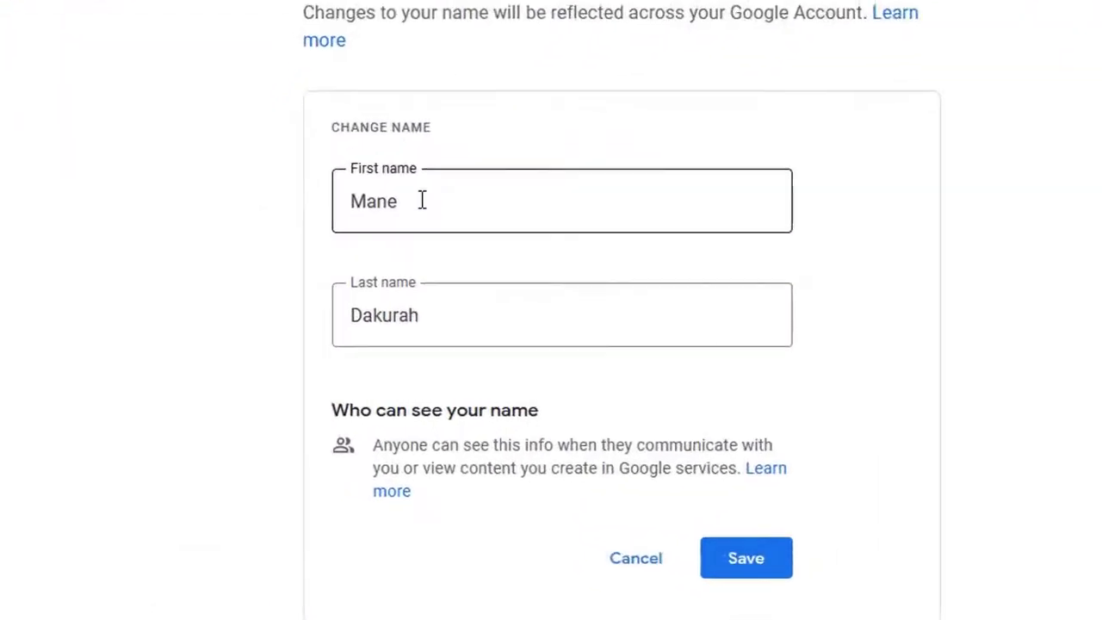
- Replace the last name with the single initial 'D' and save
left_click(422, 200)
left_click_drag(421, 198, 329, 198)
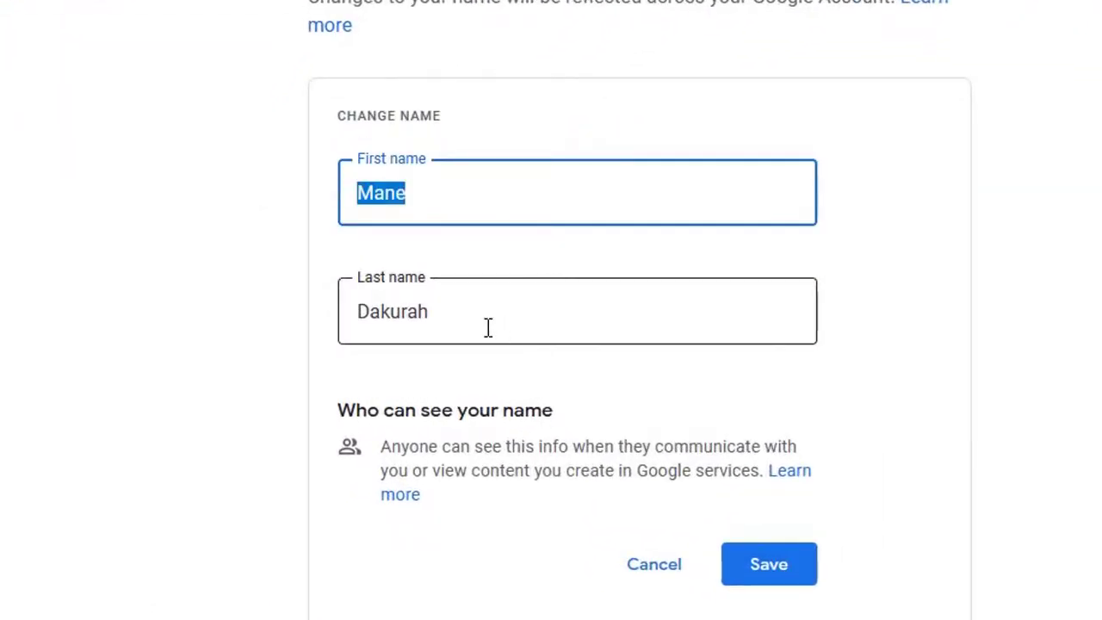
left_click(488, 328)
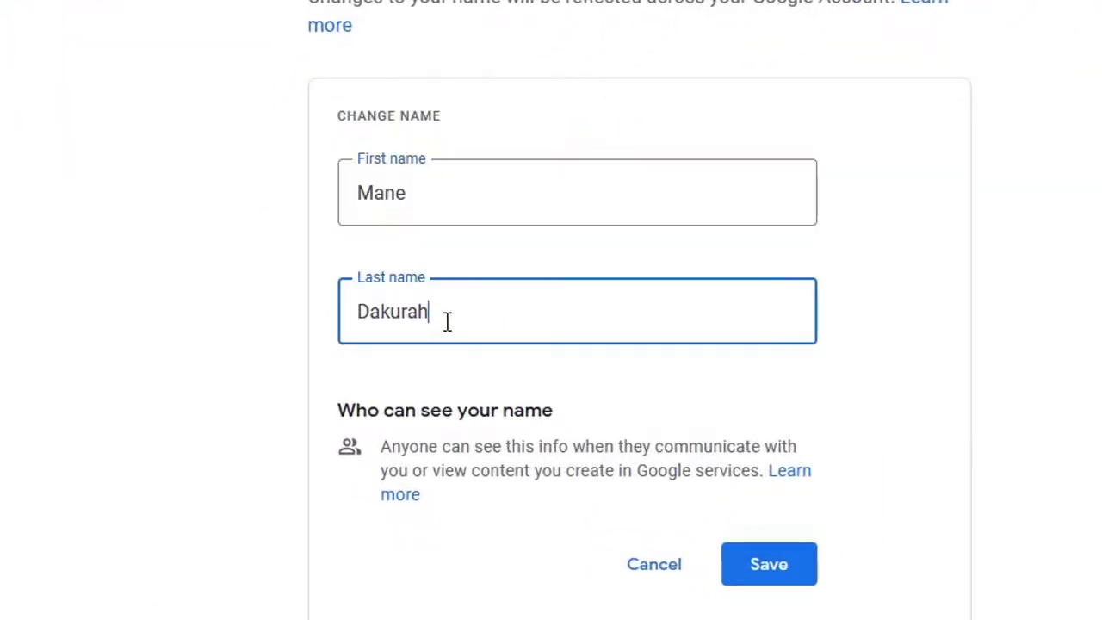
left_click_drag(488, 327, 399, 327)
left_click(398, 327)
left_click_drag(445, 311, 302, 310)
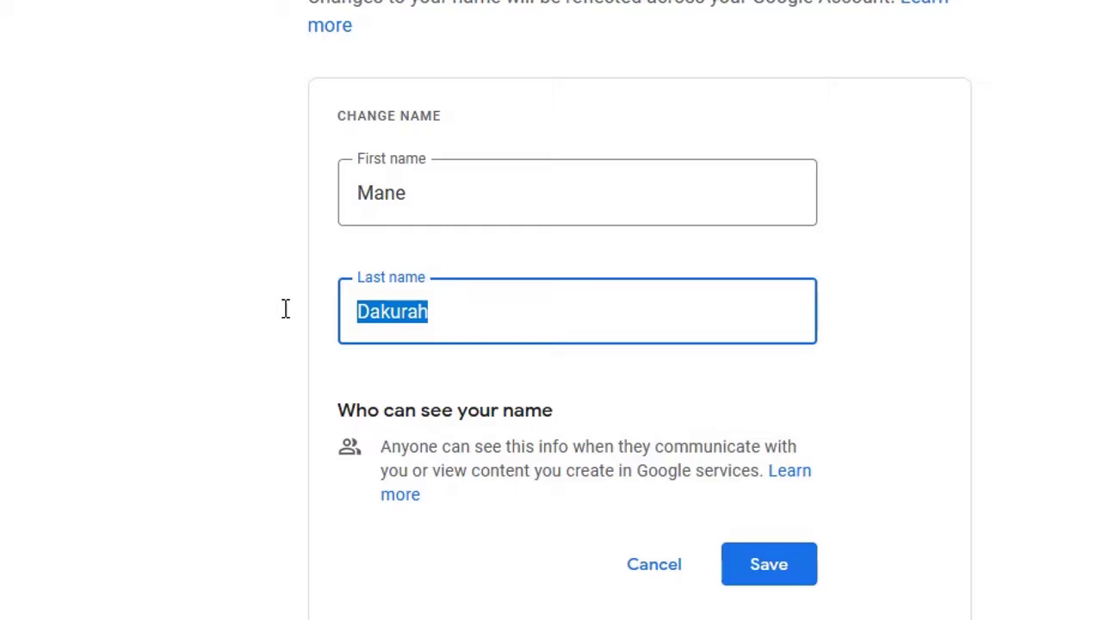
type("D")
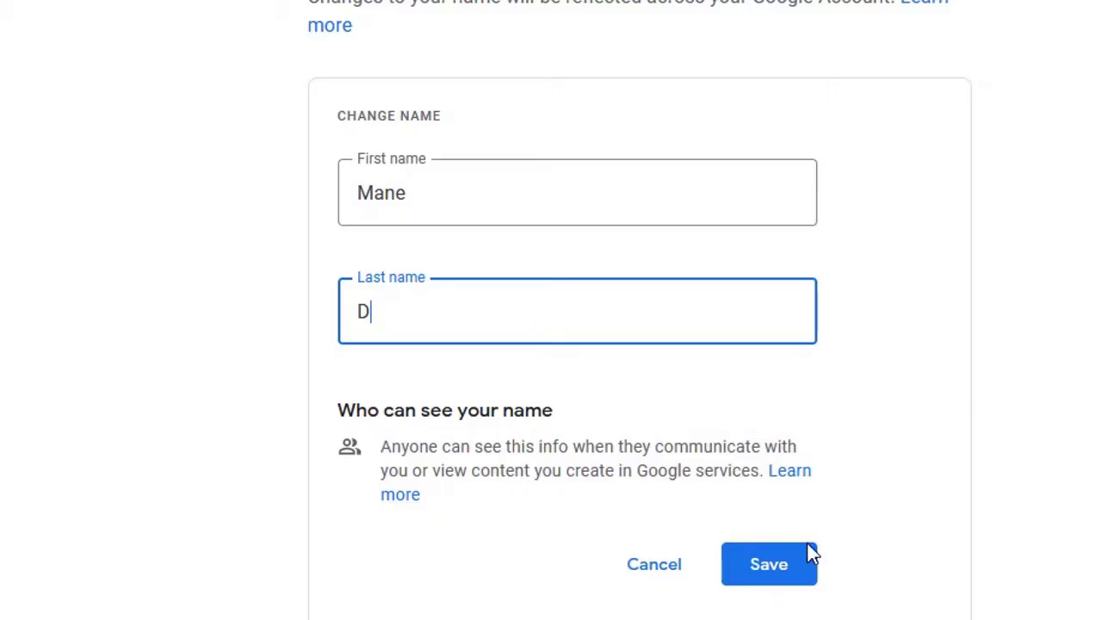
left_click(782, 570)
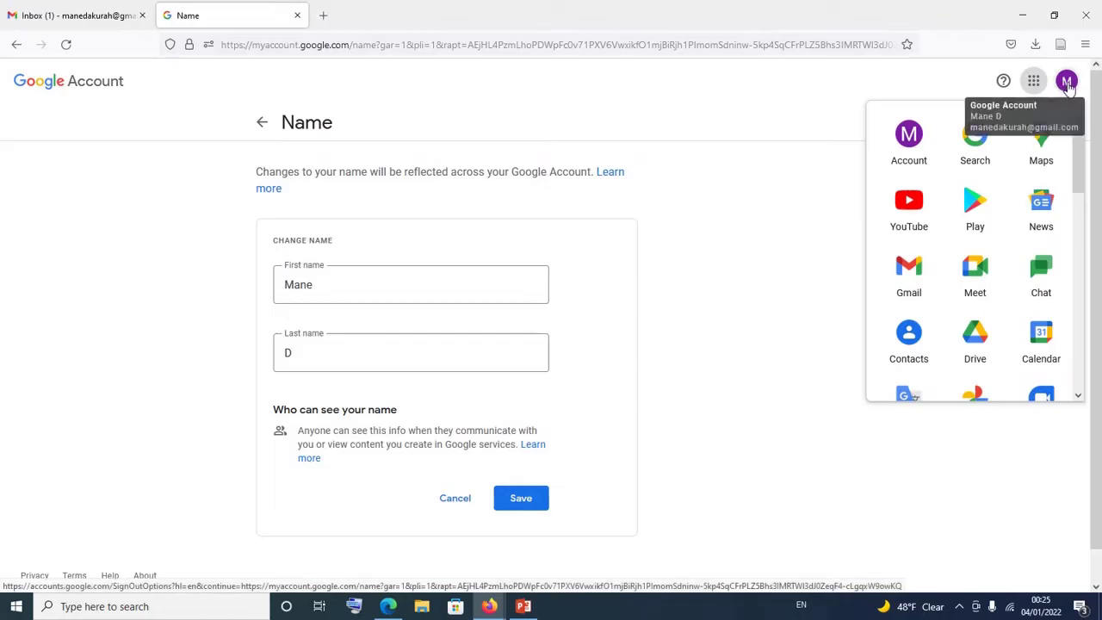
- Verify the name 'Mane D' in the avatar menu and a fresh Gmail tab
left_click(1067, 84)
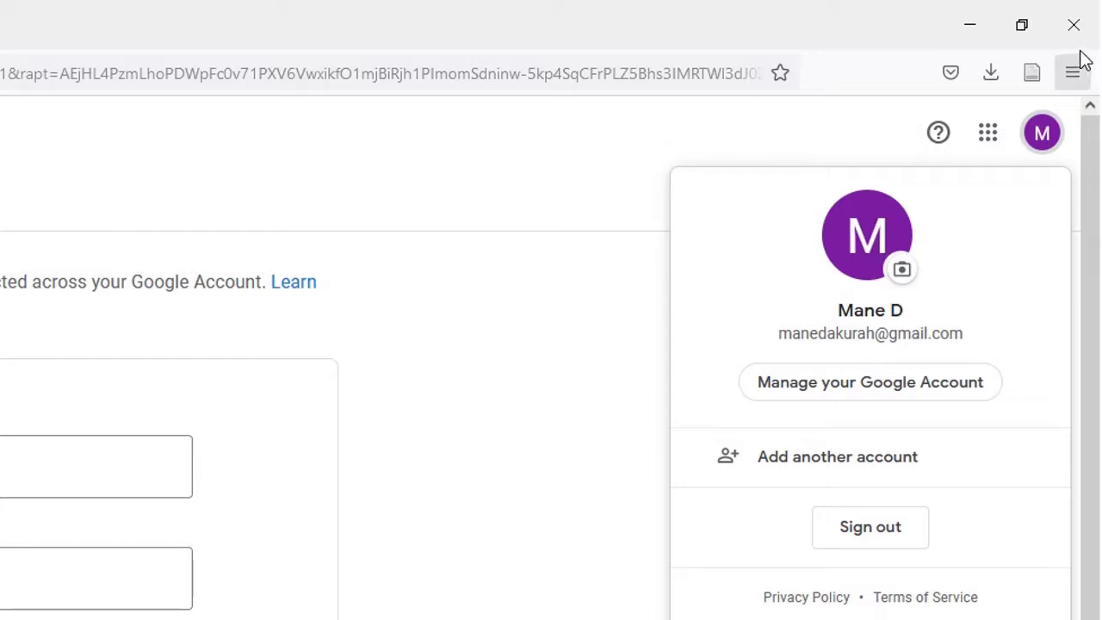
left_click(989, 153)
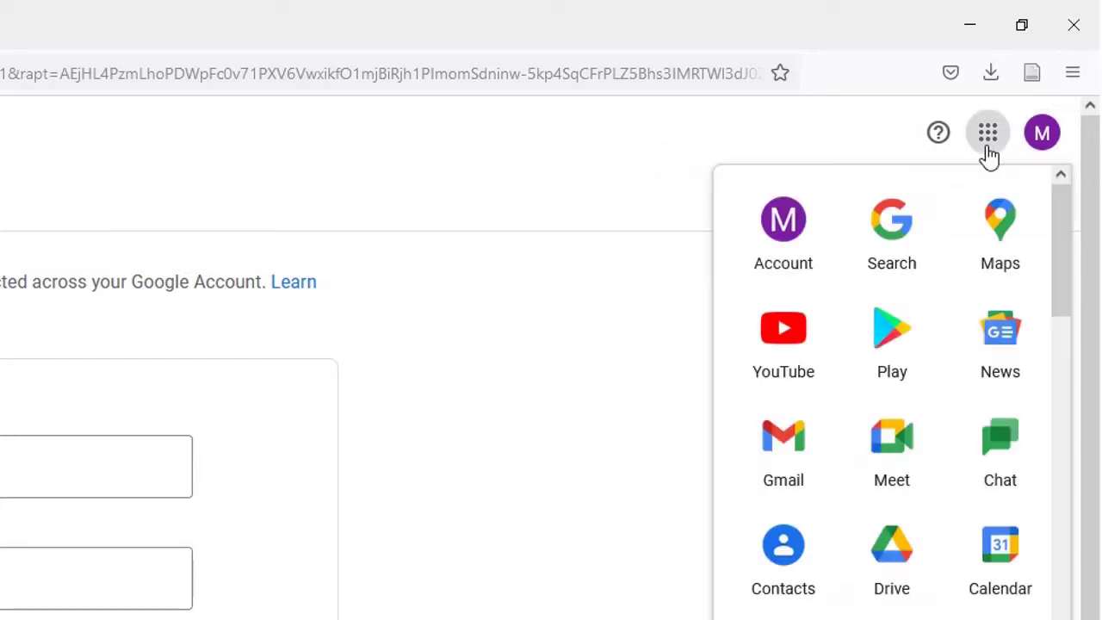
left_click(800, 436)
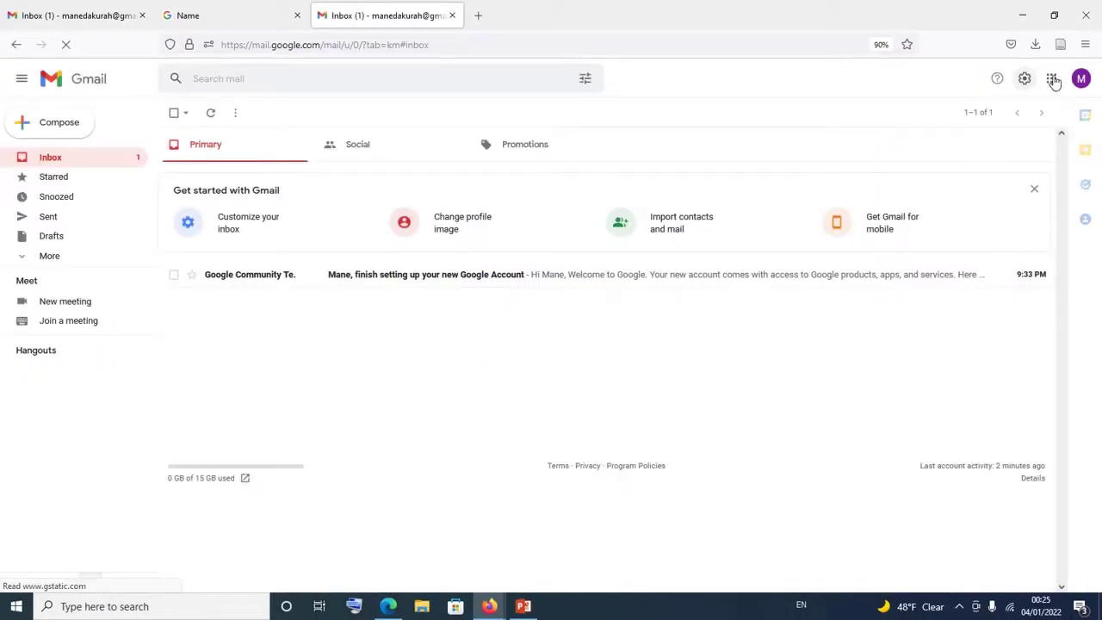
left_click(1082, 80)
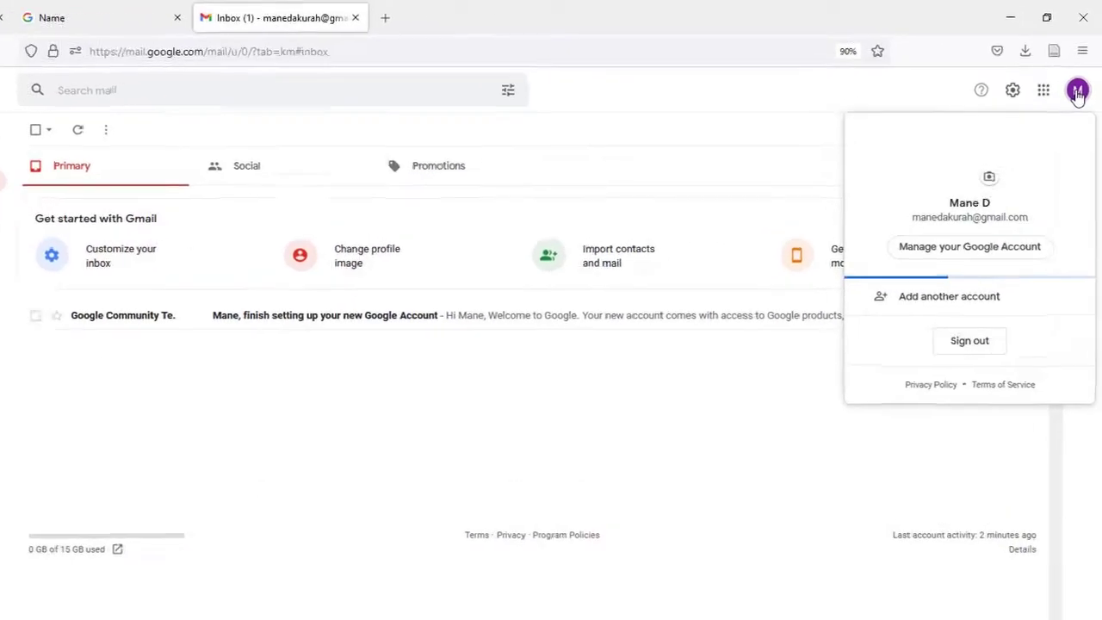